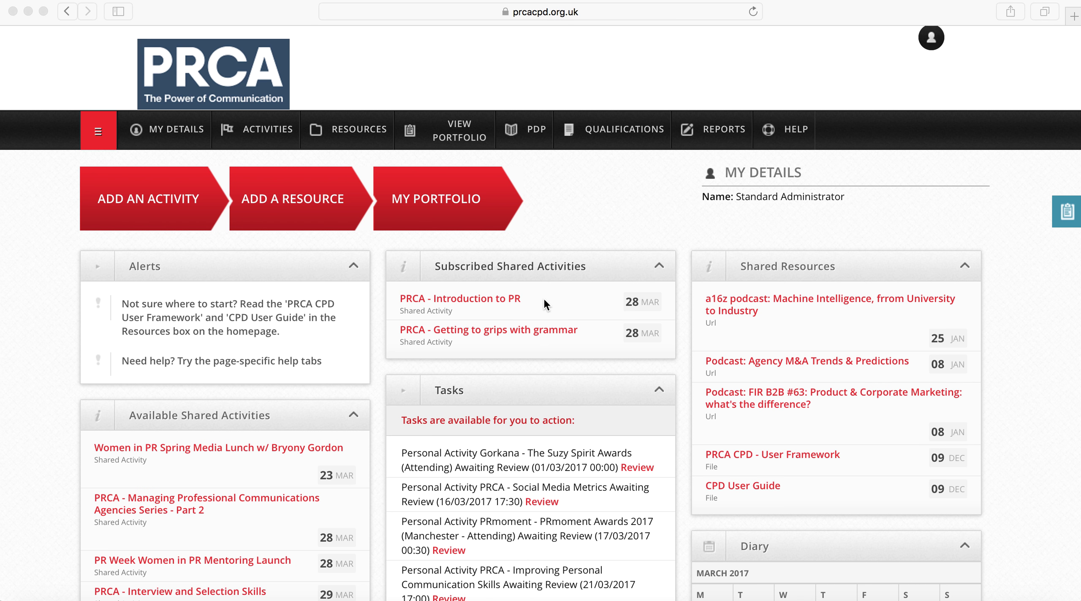
# Step: Visit Available Shared Activities and check the Origin filter, leaving it at All
pyautogui.click(273, 137)
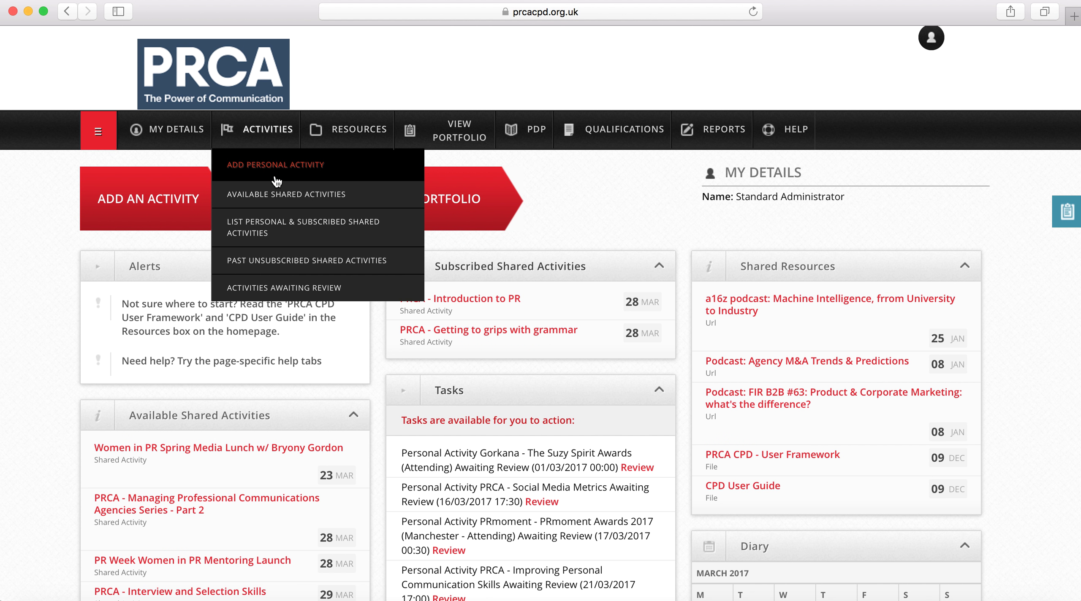
pyautogui.click(278, 198)
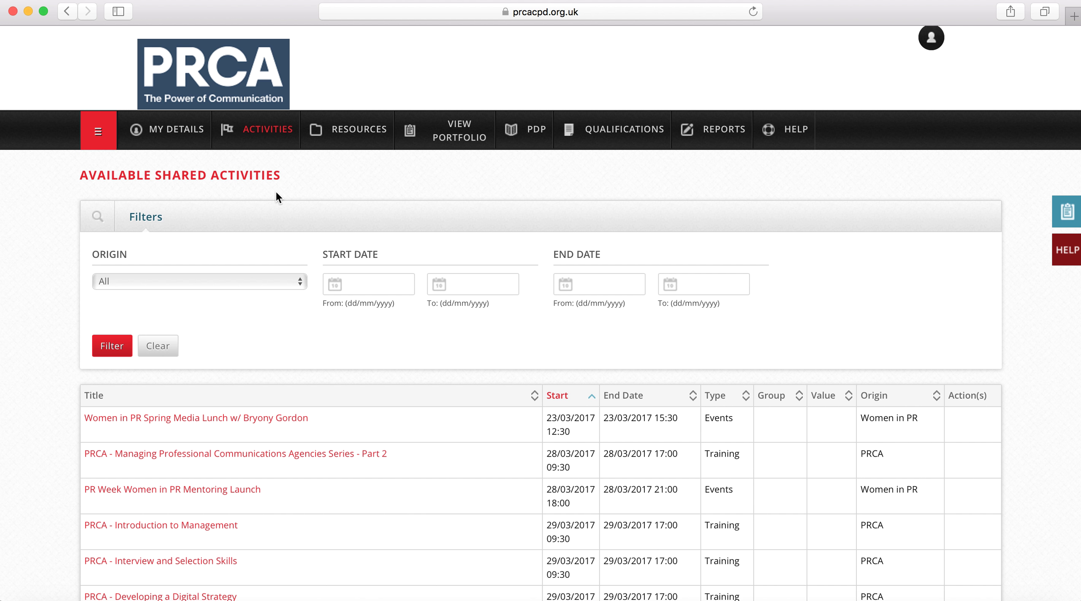
pyautogui.click(222, 281)
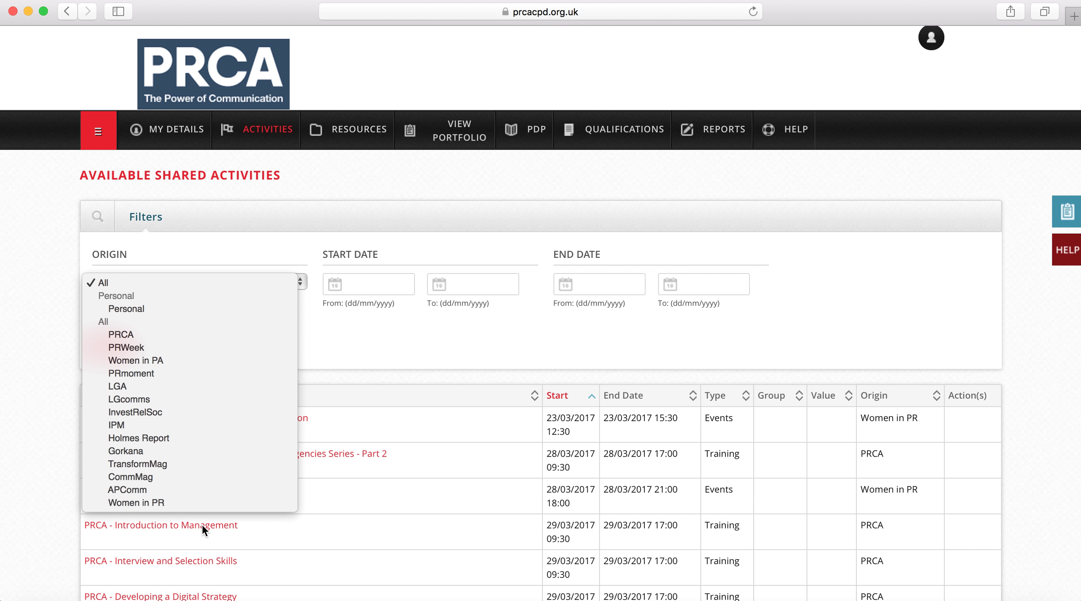
pyautogui.click(245, 281)
# Step: Switch to List Personal & Subscribed Shared Activities and scroll through the list
pyautogui.moveTo(268, 130)
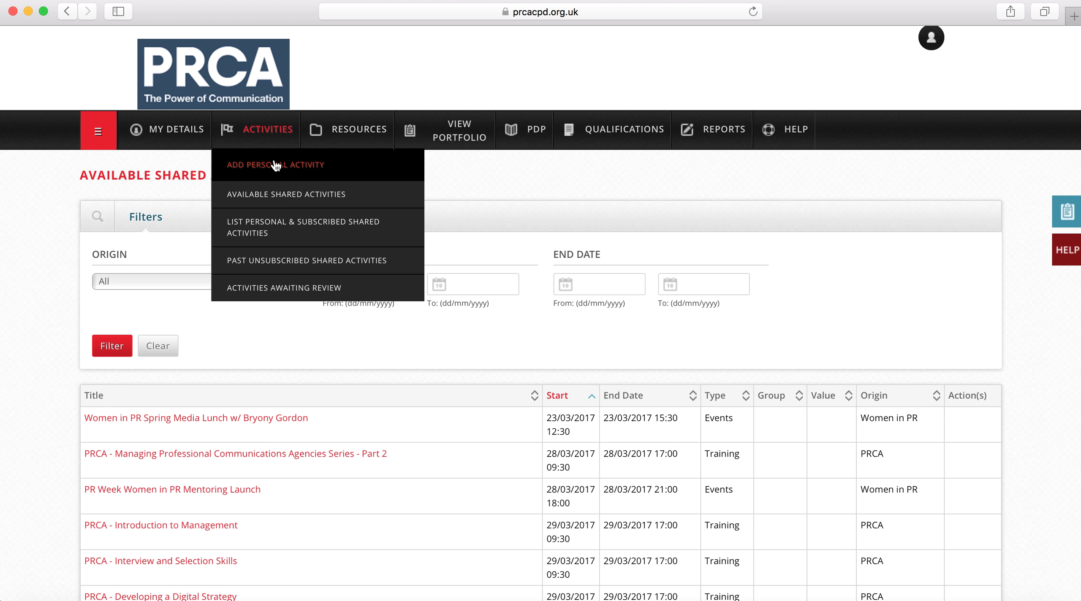
pyautogui.click(283, 226)
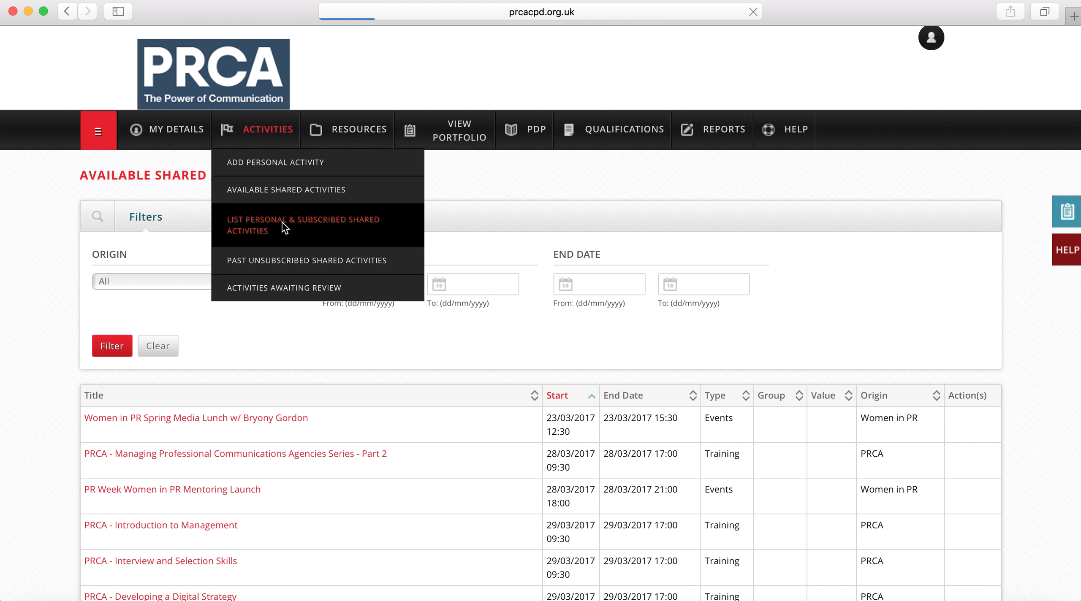
pyautogui.scroll(-1, 282, 220)
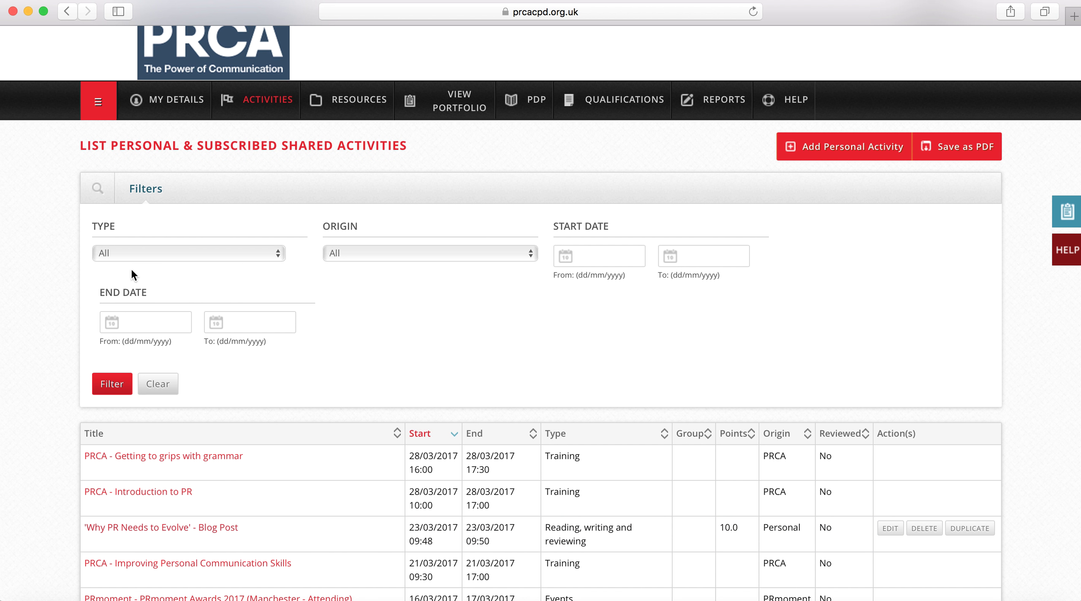
# Step: Start a new entry via Activities > Add Personal Activity
pyautogui.moveTo(254, 114)
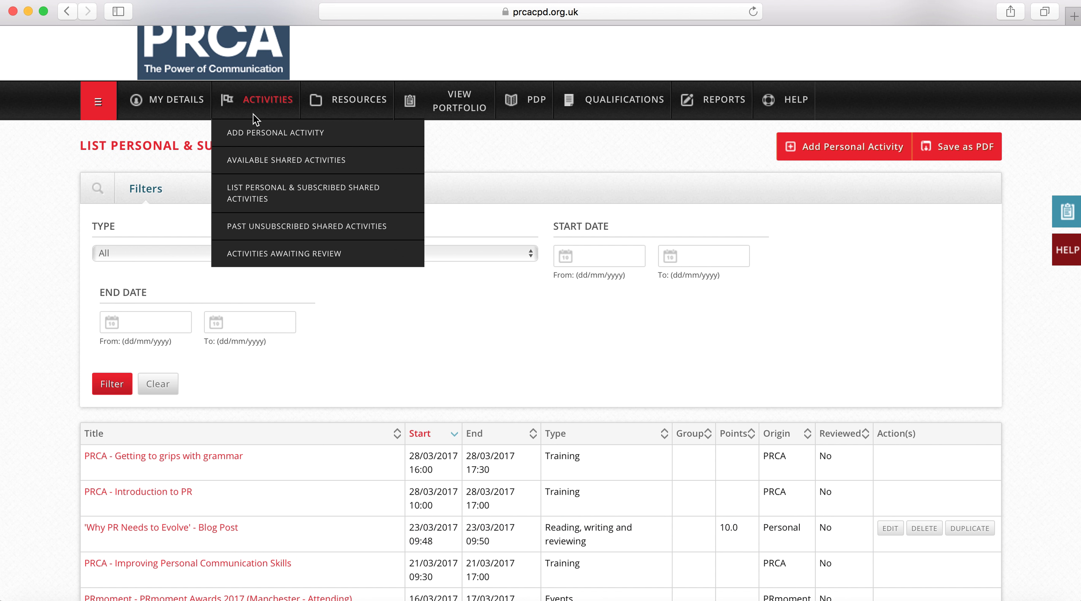
pyautogui.click(253, 115)
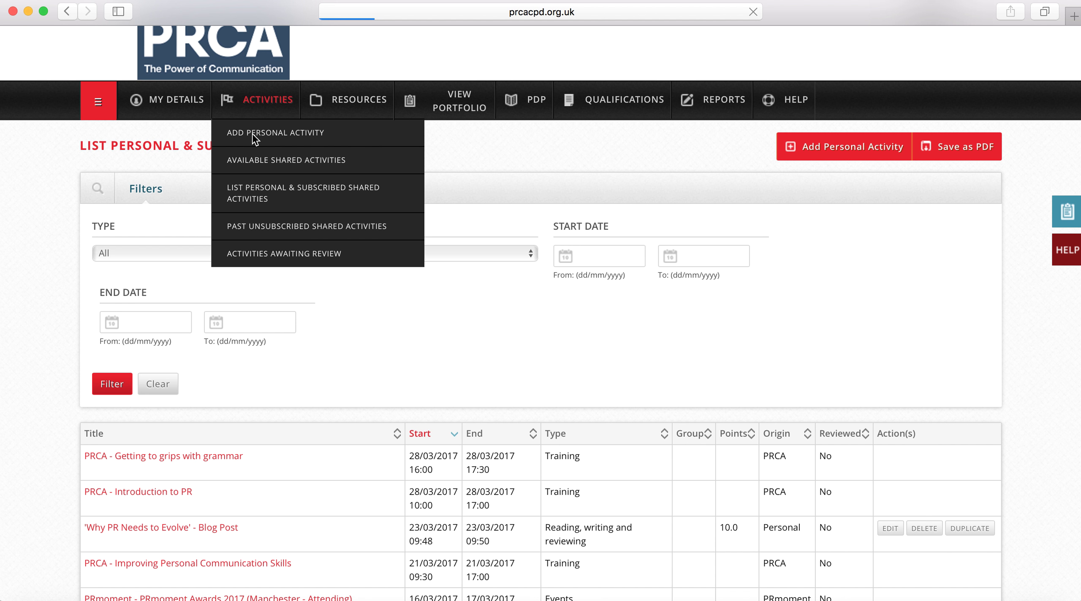
pyautogui.moveTo(253, 139)
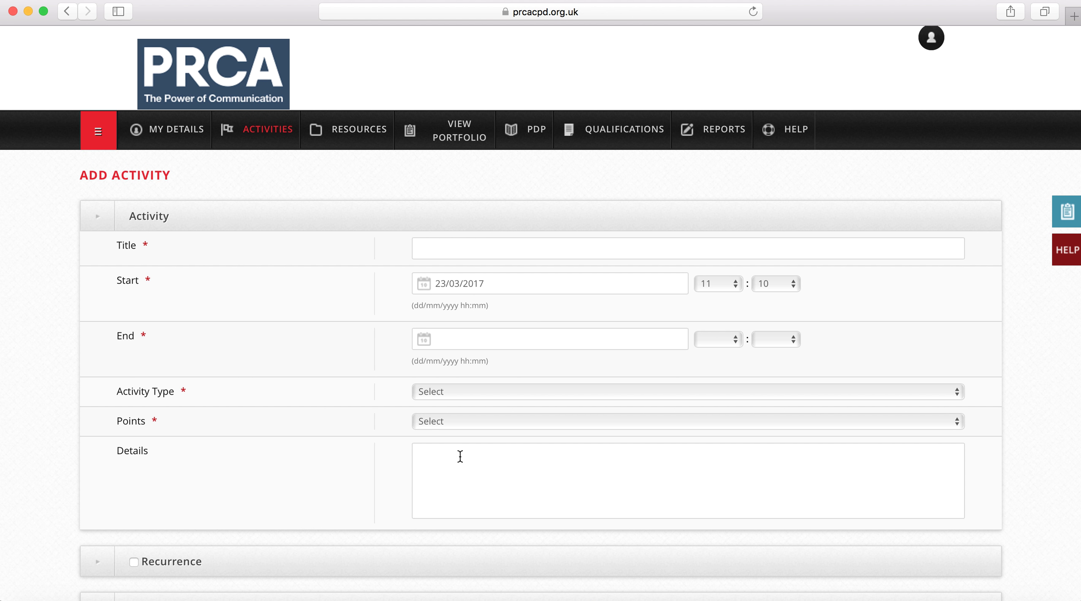
# Step: Check the Points choices and the HELP guidance on points allocation, leaving Points unset
pyautogui.click(483, 474)
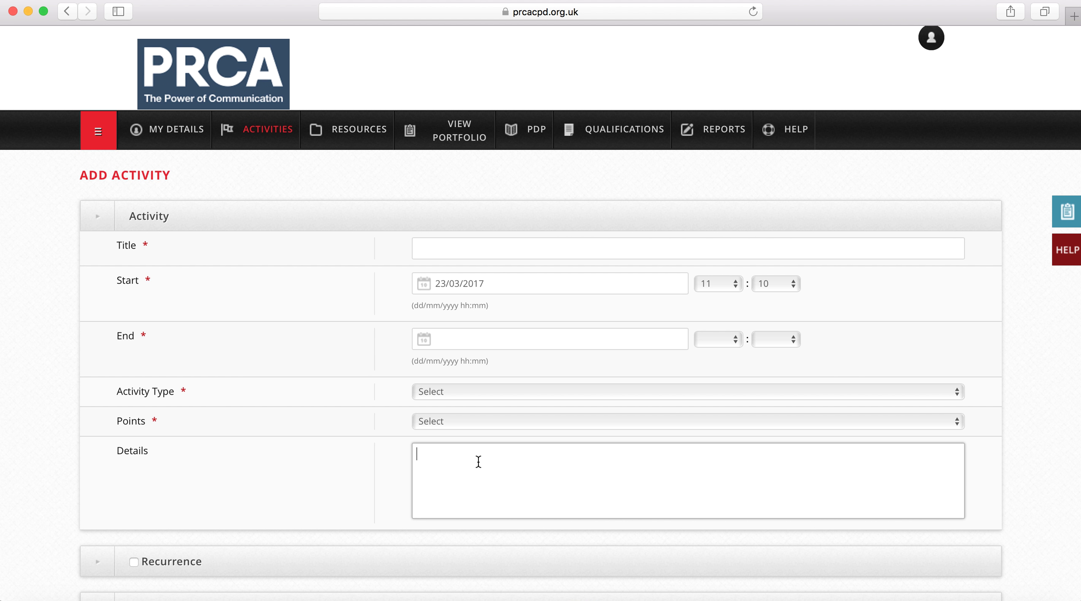
pyautogui.click(476, 426)
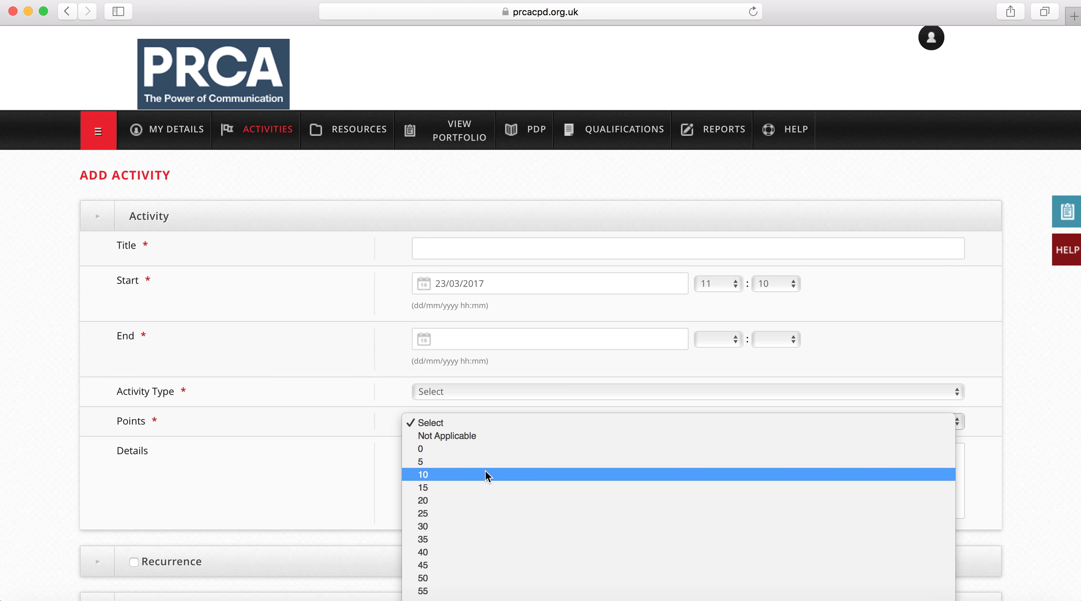
pyautogui.click(385, 404)
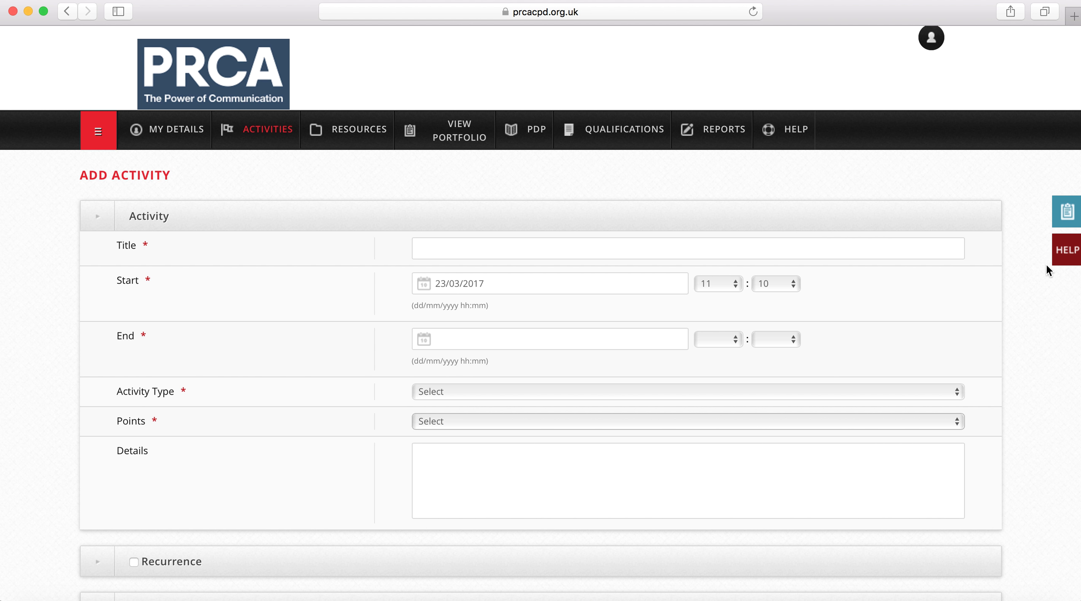
pyautogui.click(1063, 258)
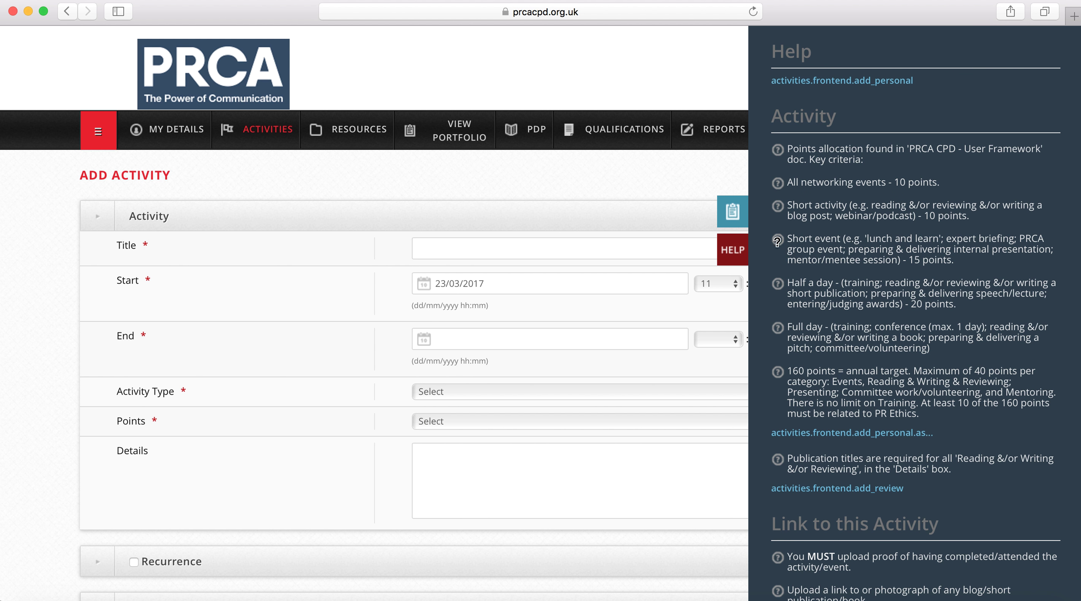
pyautogui.click(744, 257)
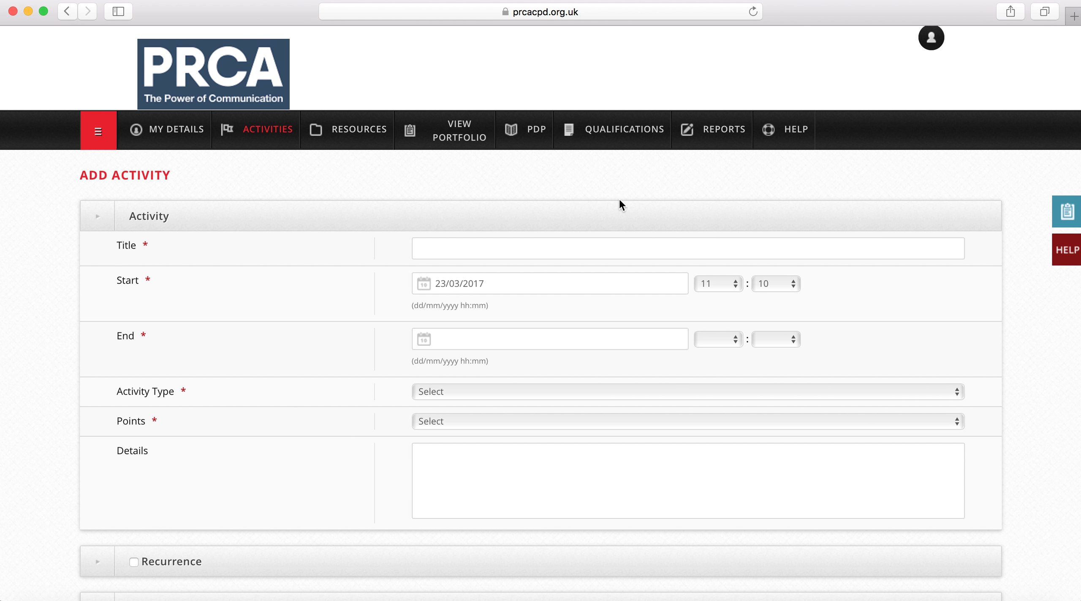
pyautogui.click(255, 90)
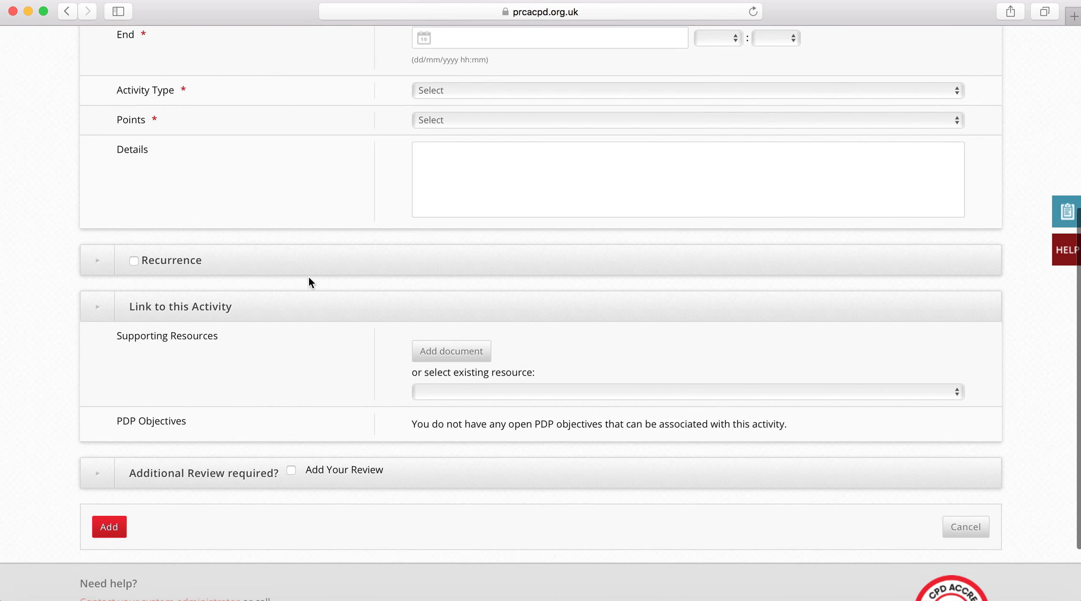
# Step: Add a supporting document of Type File, classified as Article, and browse for the file
pyautogui.click(447, 322)
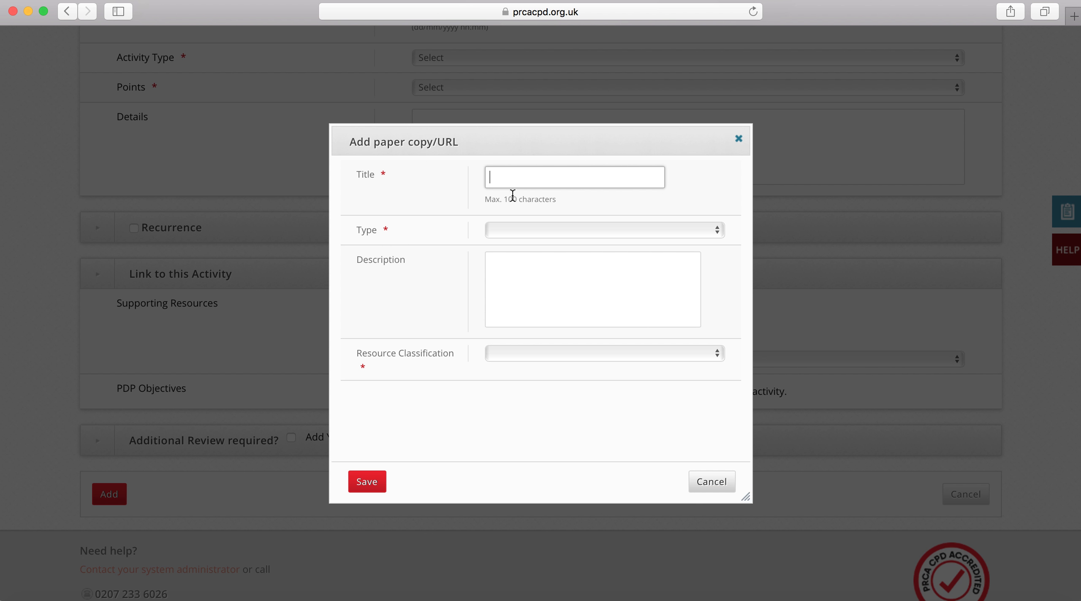
pyautogui.click(513, 231)
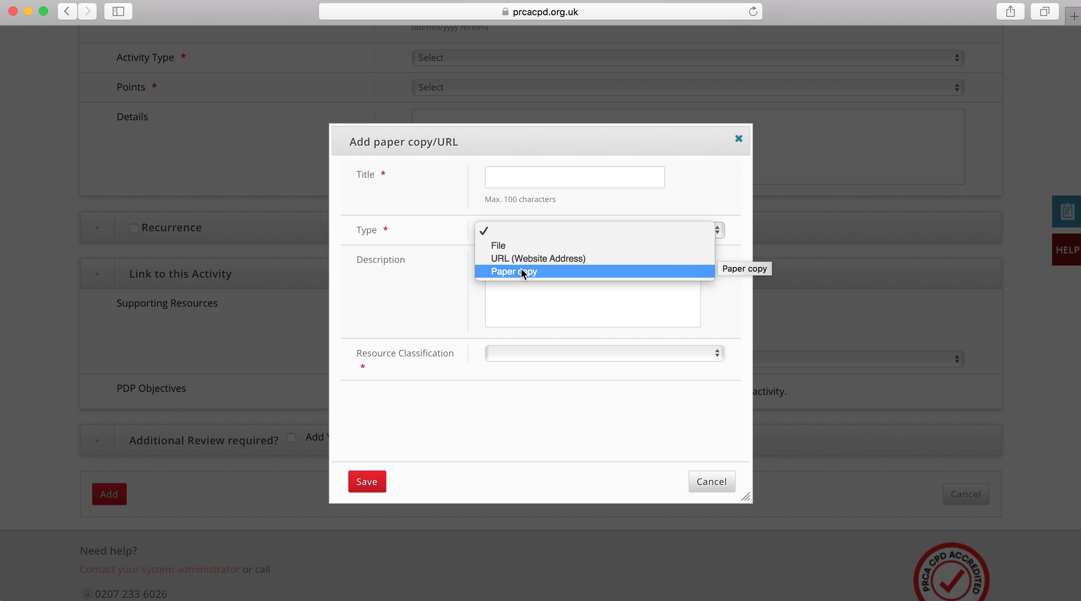
pyautogui.click(518, 247)
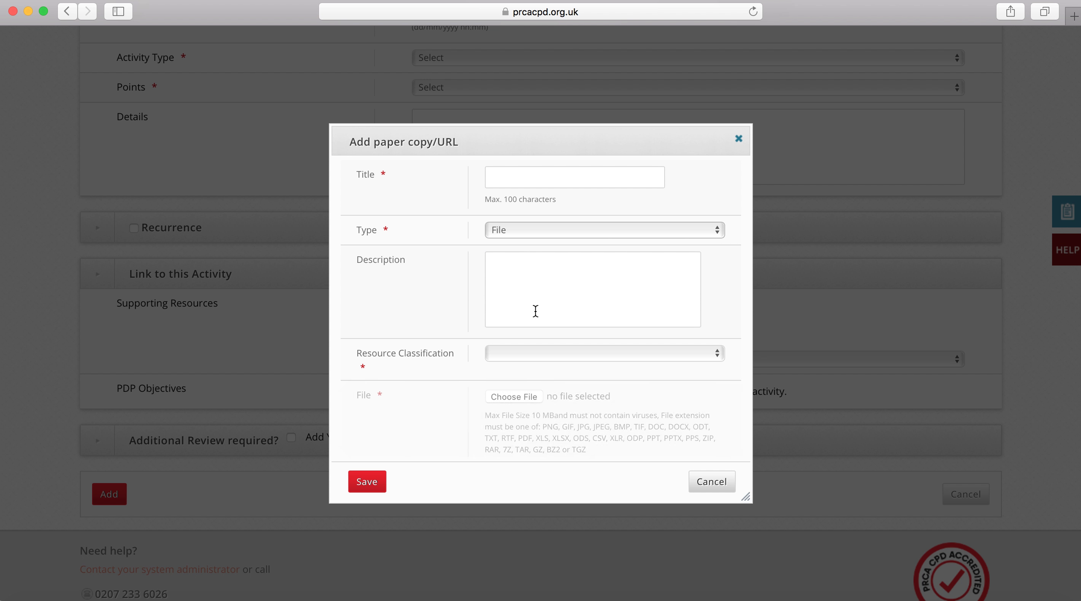
pyautogui.click(545, 353)
pyautogui.click(546, 368)
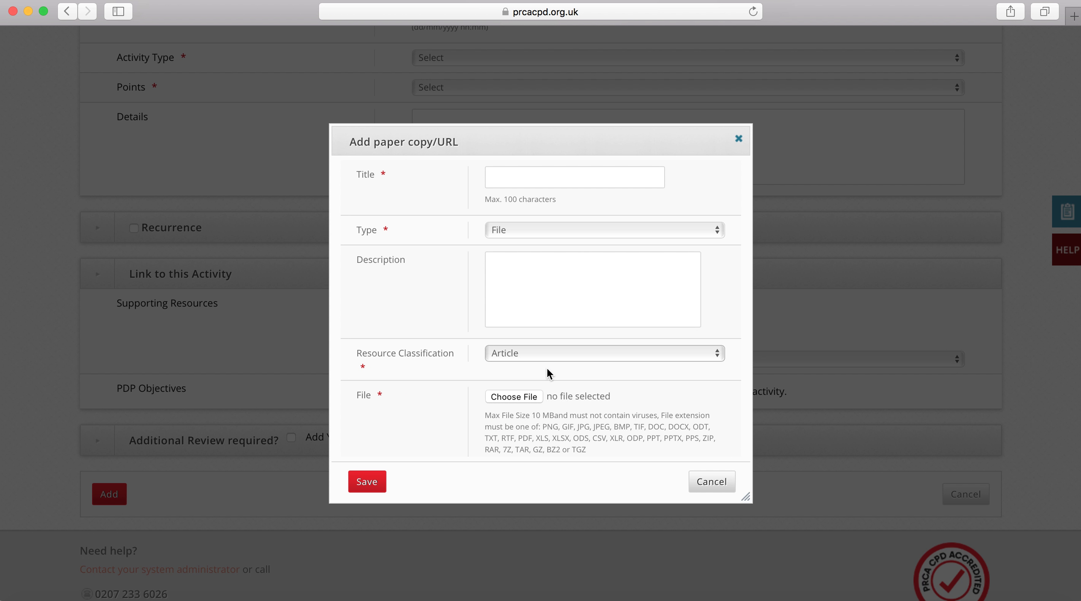
pyautogui.click(505, 398)
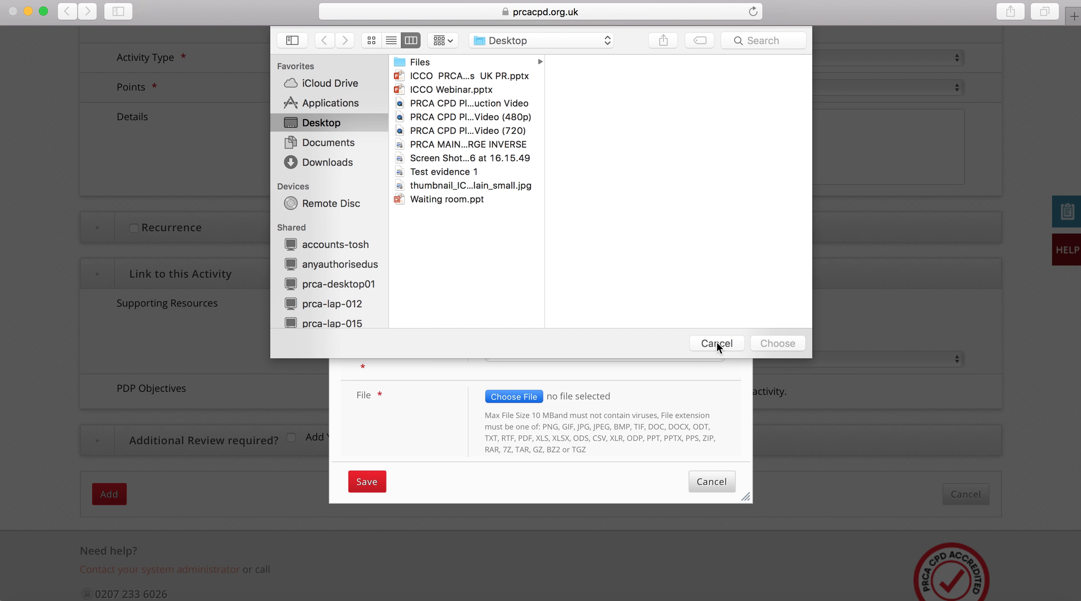
# Step: Cancel the file picker and switch the evidence Type to URL (Website Address), ready for the address
pyautogui.click(717, 343)
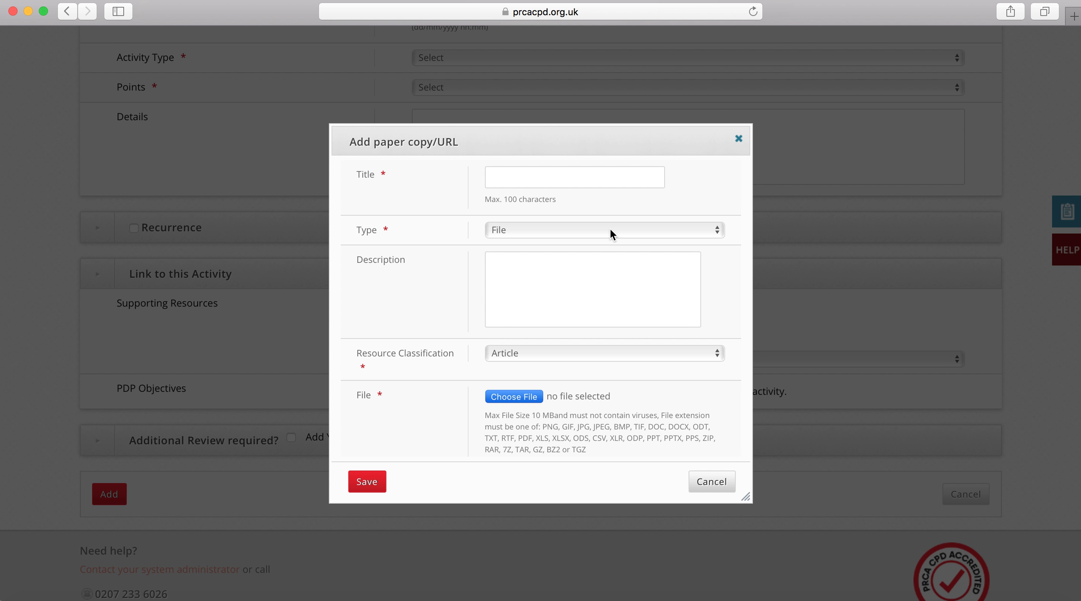
pyautogui.click(619, 230)
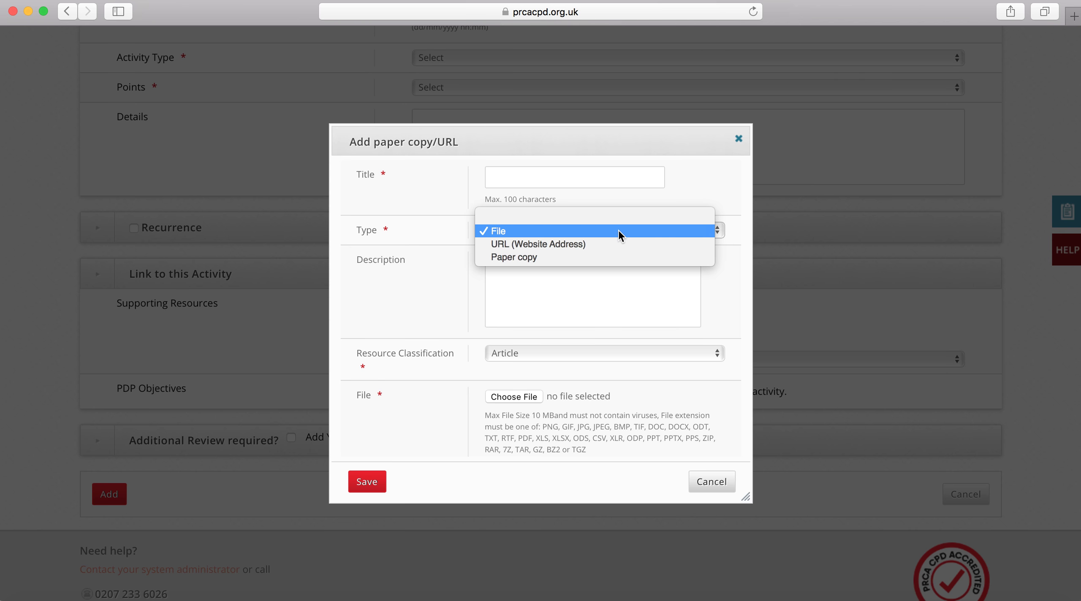
pyautogui.click(620, 239)
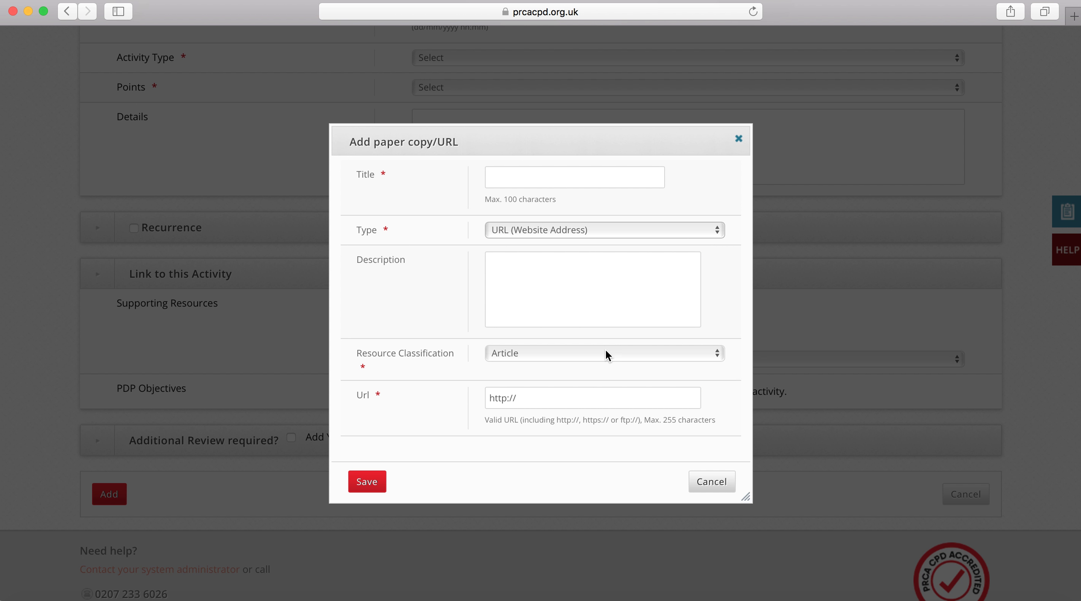
pyautogui.click(606, 392)
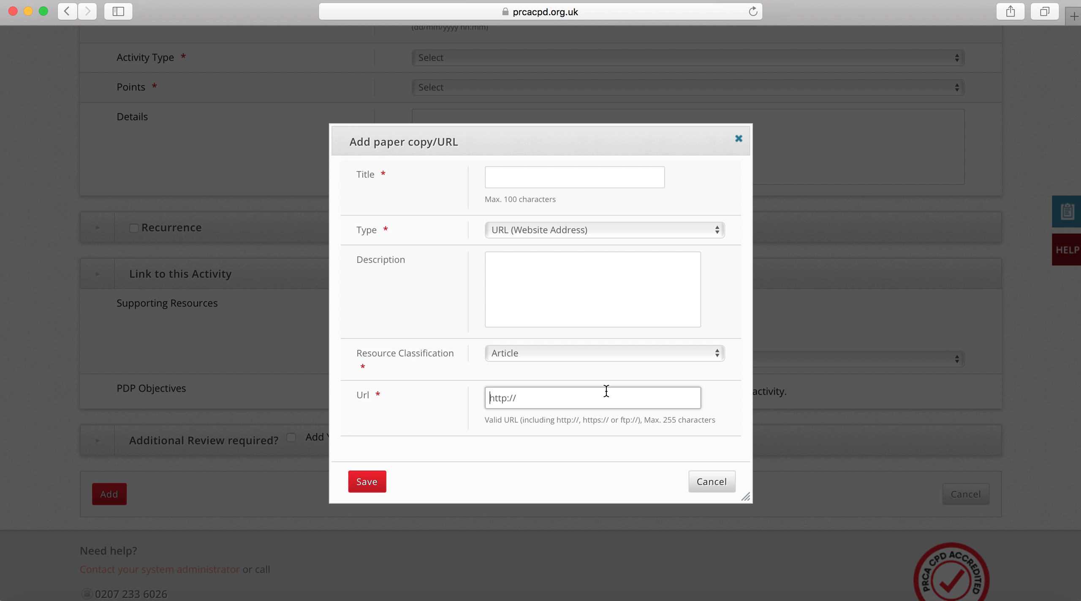
# Step: Close the paper copy/URL dialog, tick 'Add Your Review', and submit the activity with Add
pyautogui.click(706, 489)
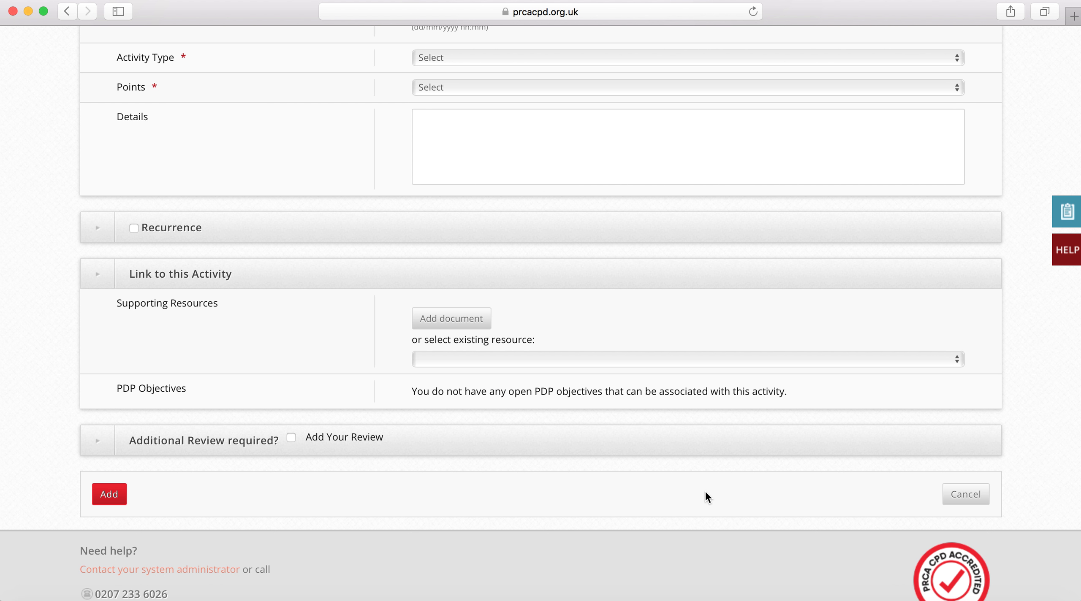
pyautogui.scroll(-1, 524, 395)
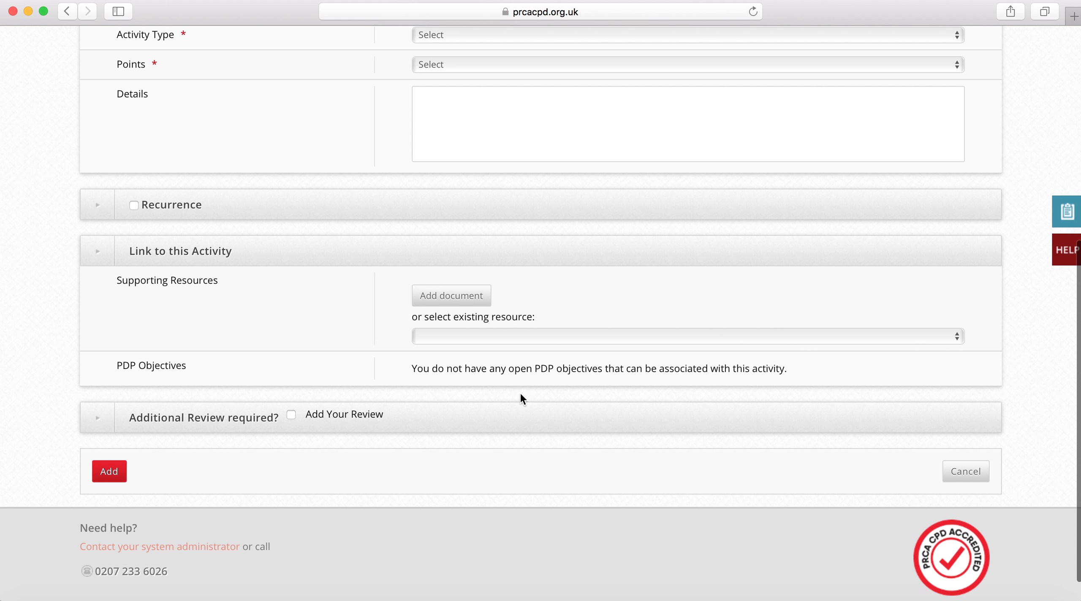
pyautogui.click(360, 416)
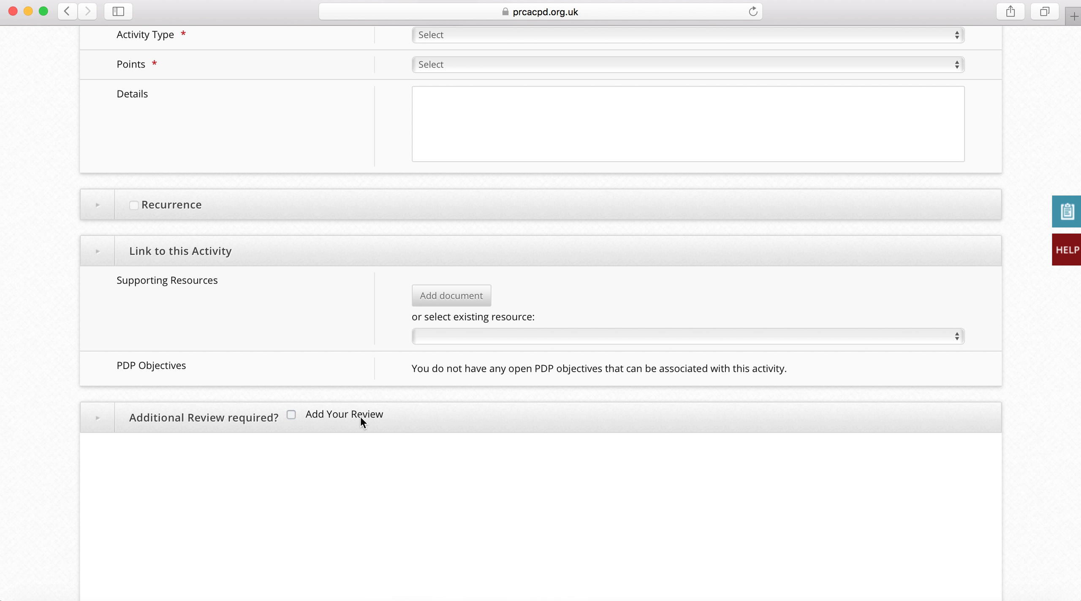
pyautogui.scroll(-2, 340, 483)
pyautogui.scroll(-5, 341, 484)
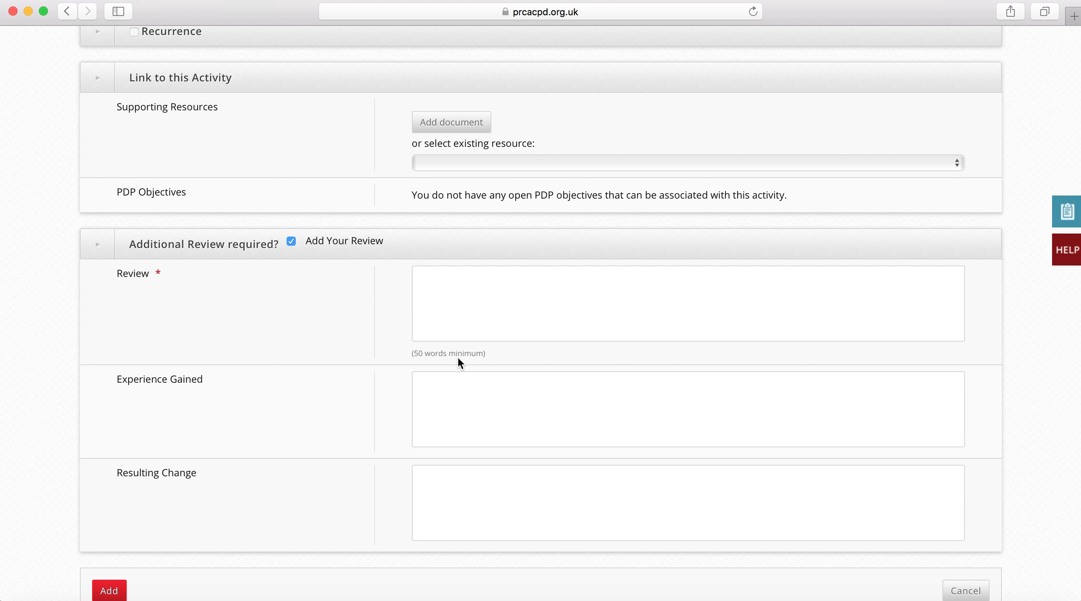
pyautogui.scroll(-1, 117, 594)
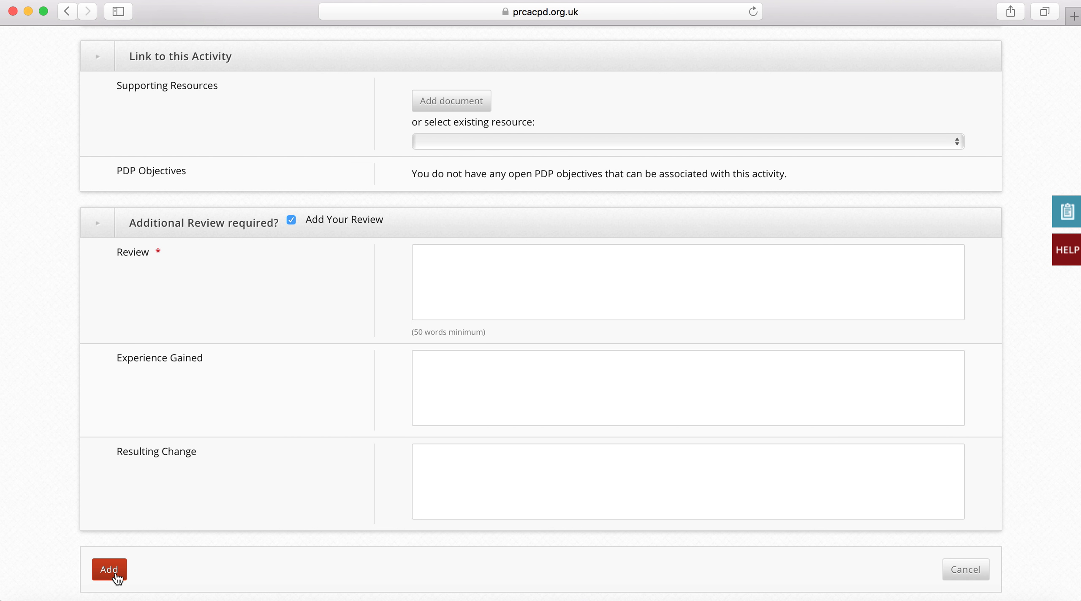
pyautogui.click(116, 576)
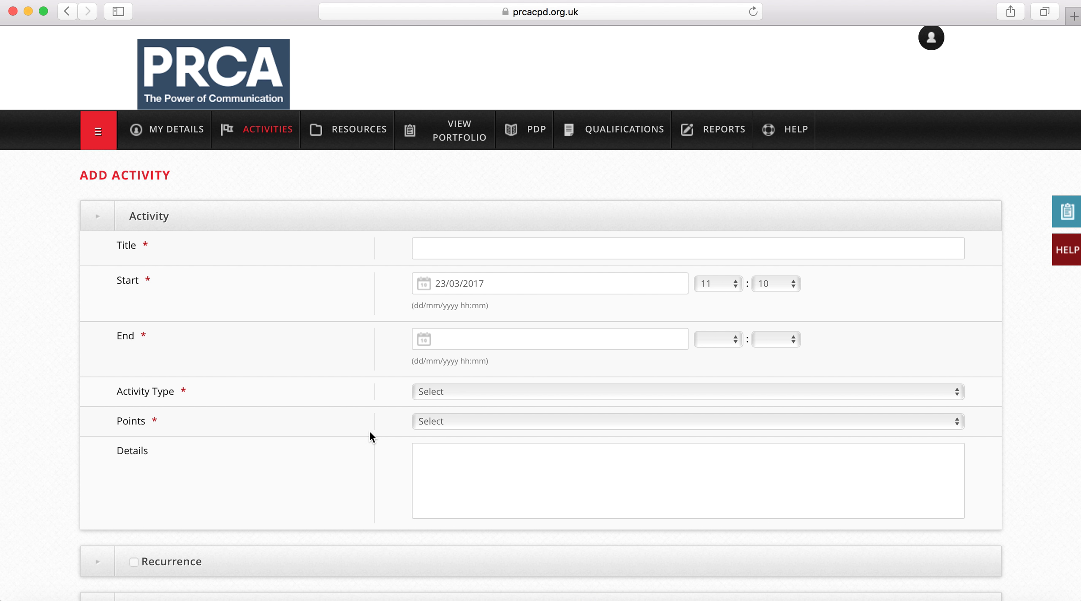
# Step: Go to Available Shared Activities from the Activities menu
pyautogui.moveTo(262, 133)
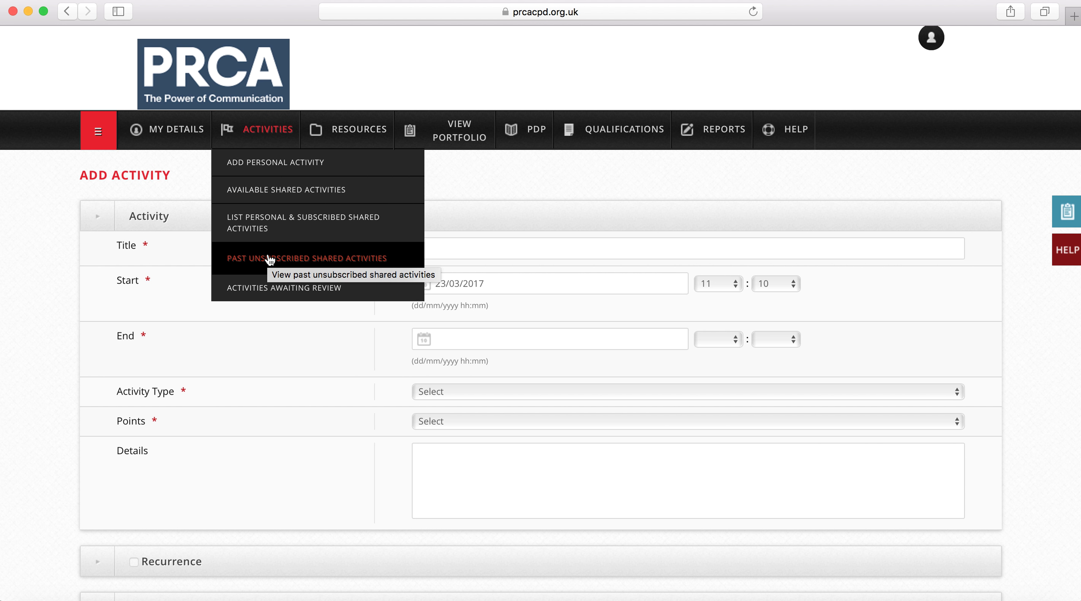
pyautogui.click(269, 204)
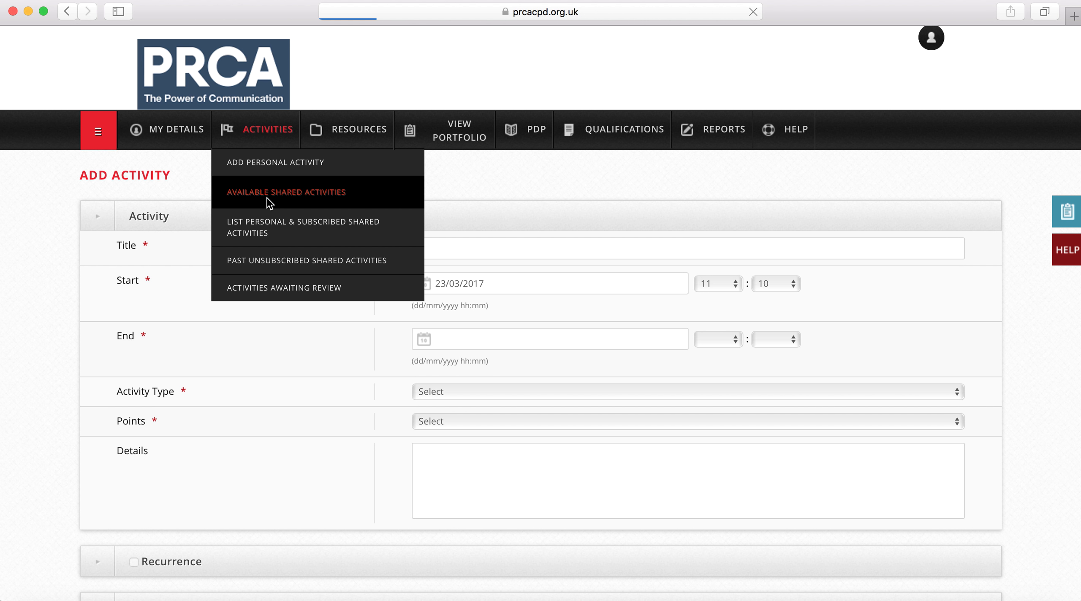
# Step: Filter shared activities to Start Date From 23/03/2017 and End Date To 30/03/2017, origin All
pyautogui.scroll(-2, 229, 244)
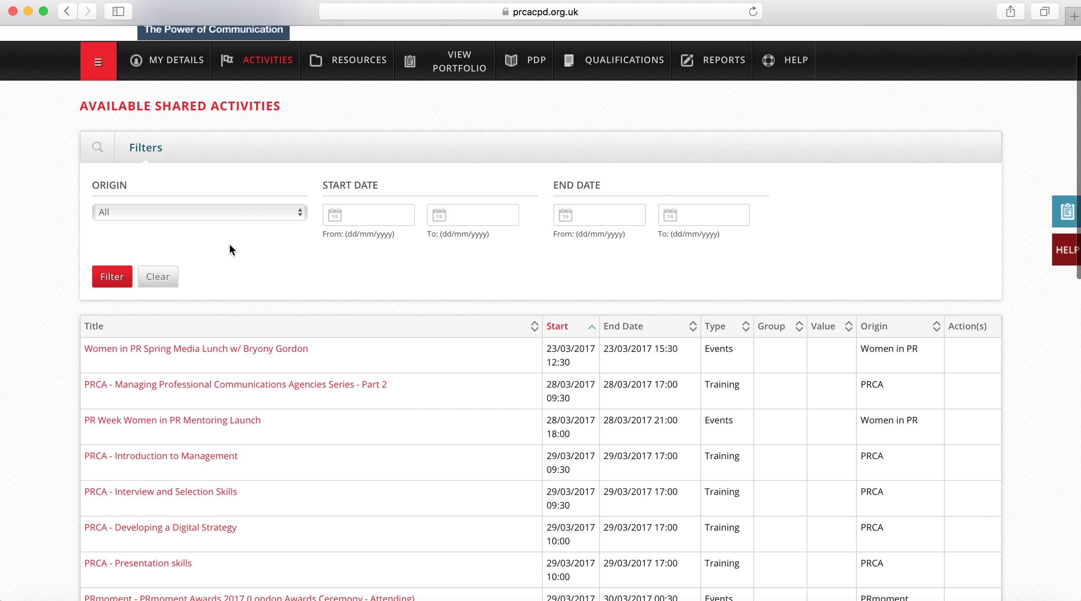
pyautogui.click(158, 213)
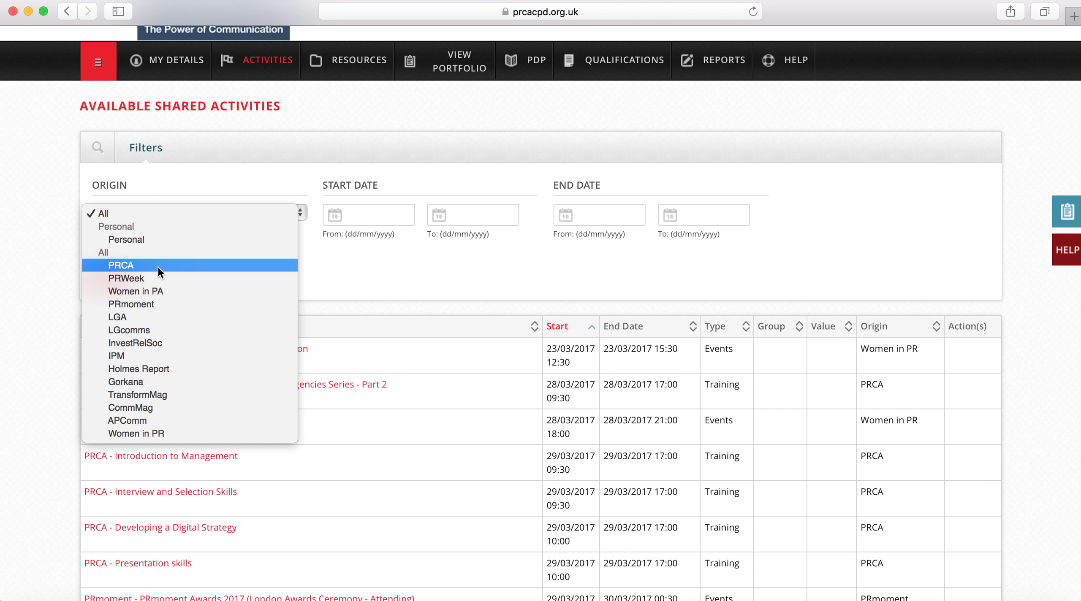
pyautogui.click(353, 292)
pyautogui.click(384, 219)
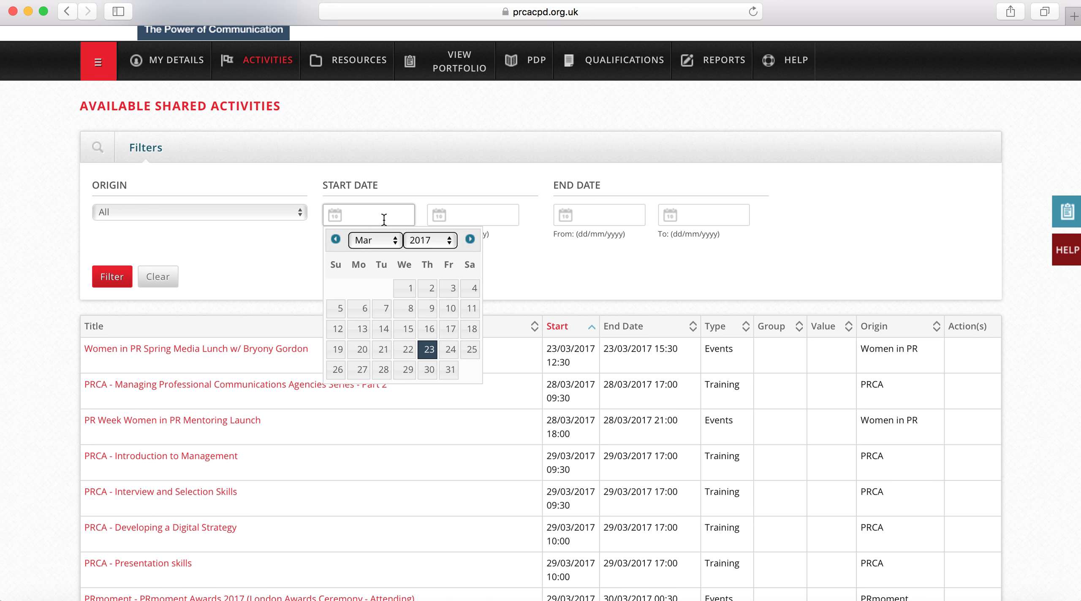
pyautogui.click(429, 349)
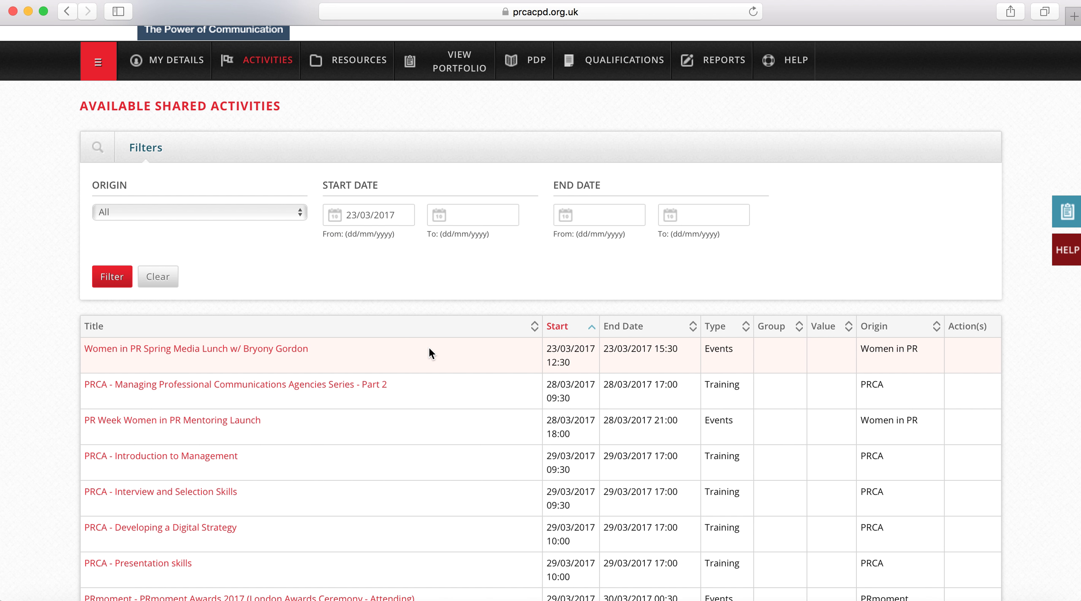
pyautogui.click(696, 214)
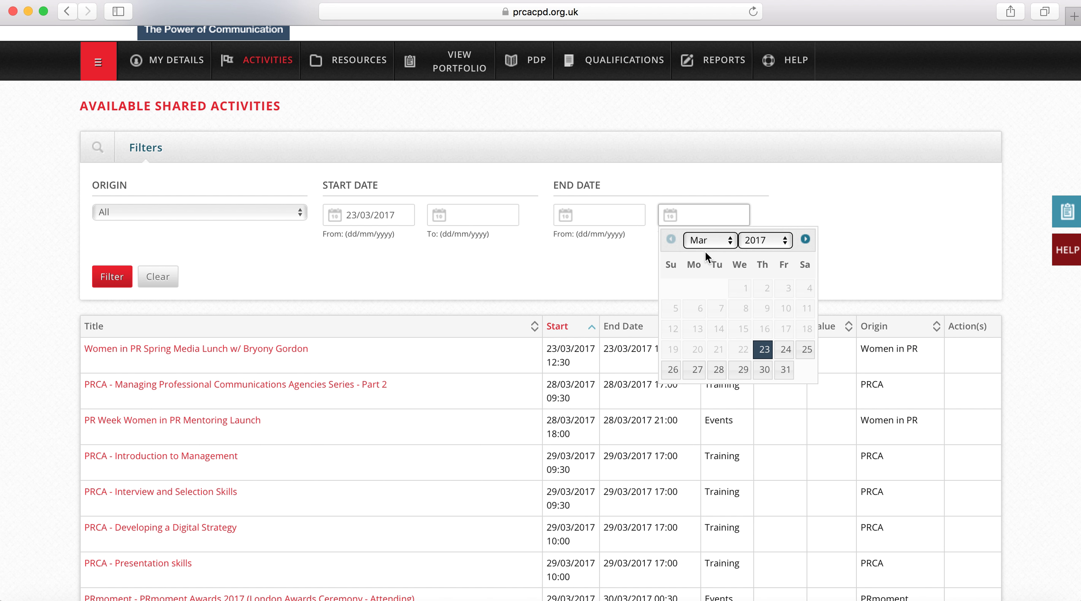
pyautogui.click(765, 370)
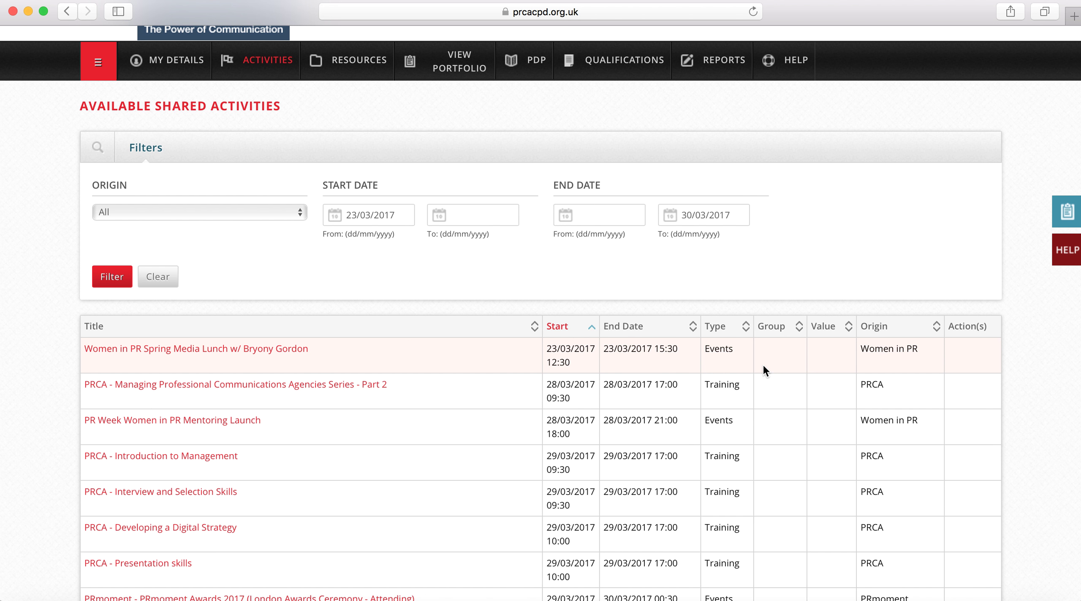
pyautogui.click(109, 282)
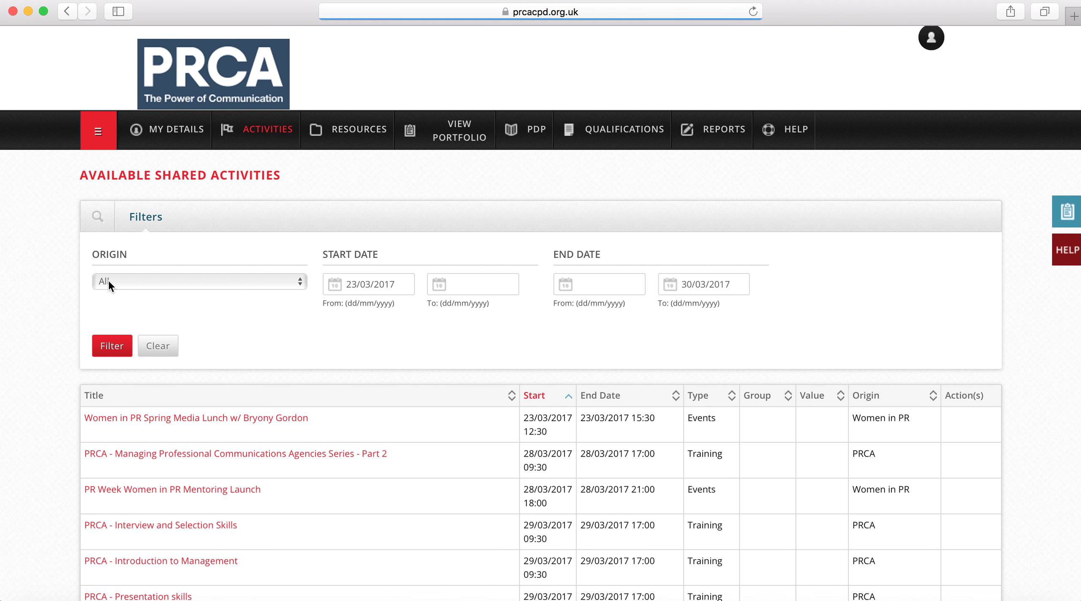
# Step: Open the Women in PR Spring Media Lunch and subscribe to it
pyautogui.click(177, 418)
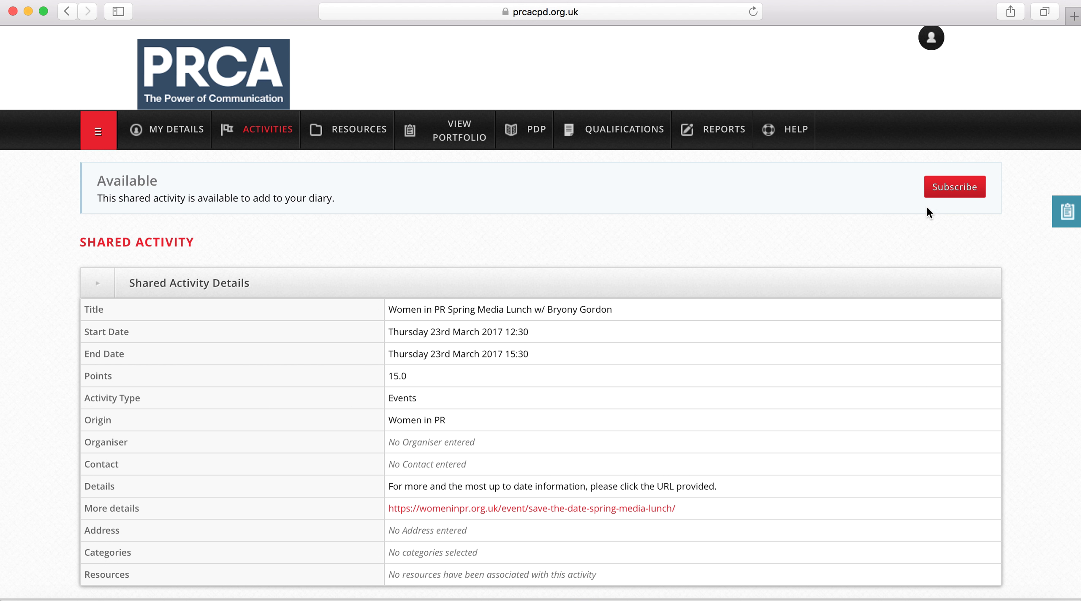
pyautogui.click(934, 193)
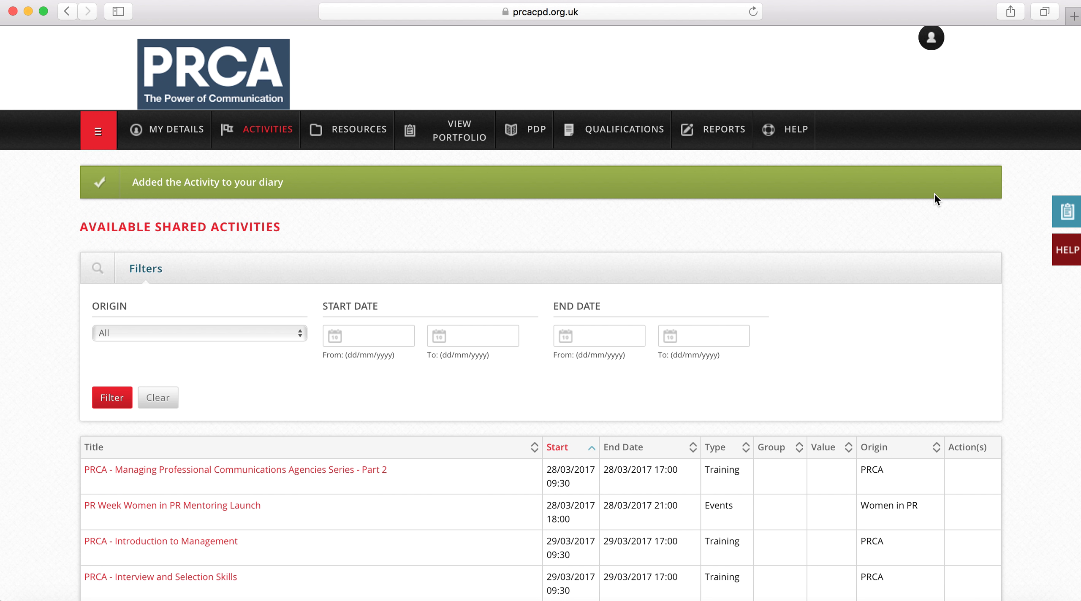
pyautogui.moveTo(271, 131)
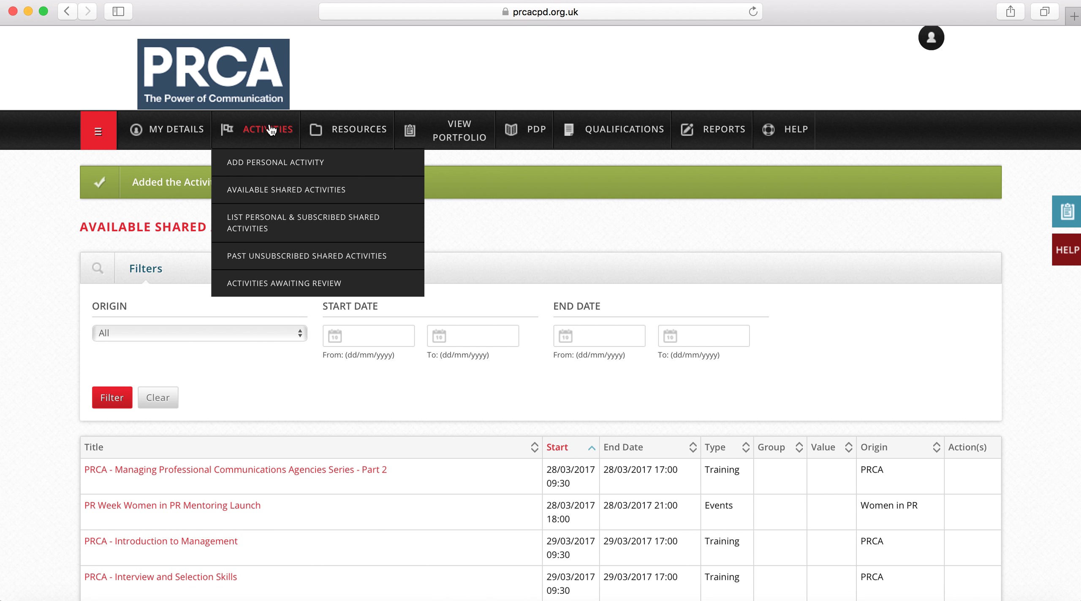
# Step: From Activities Awaiting Review, select 'PRCA - Improving Personal Communication Skills'
pyautogui.click(279, 286)
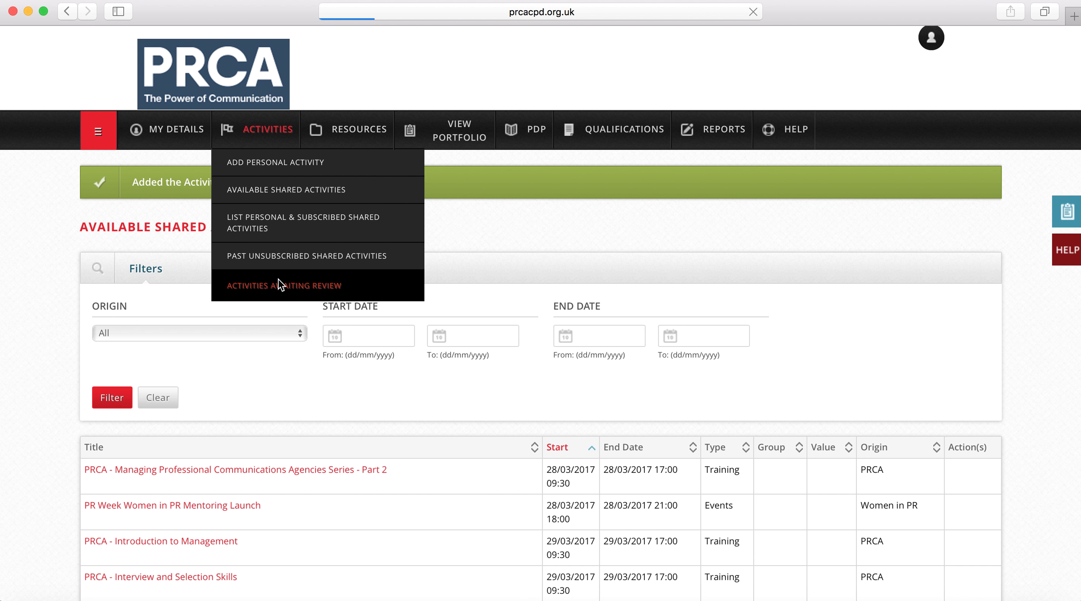
pyautogui.scroll(-3, 271, 422)
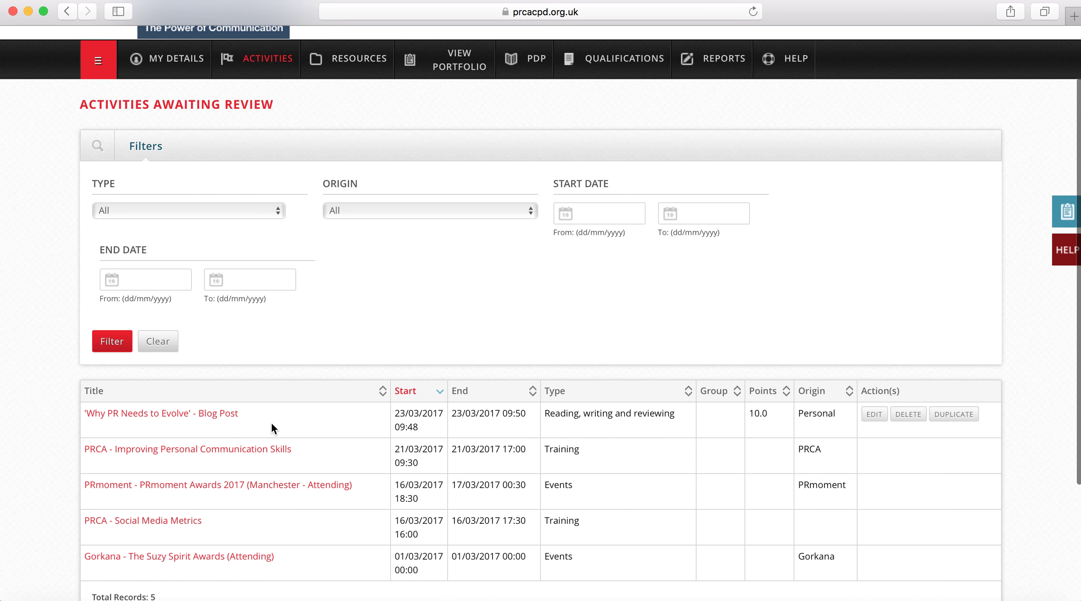
pyautogui.click(267, 448)
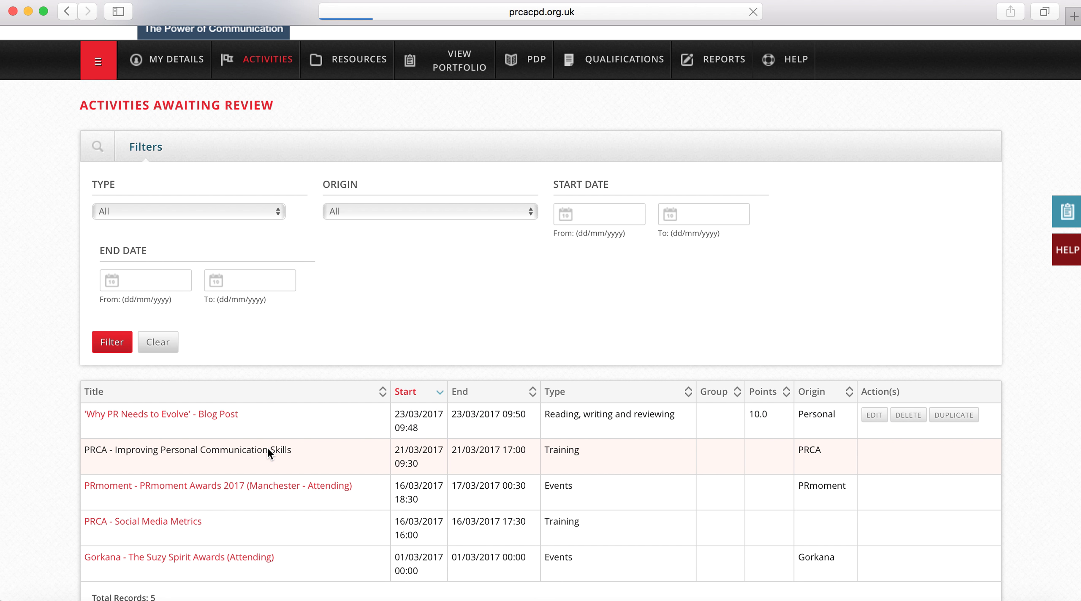
pyautogui.scroll(-1, 267, 446)
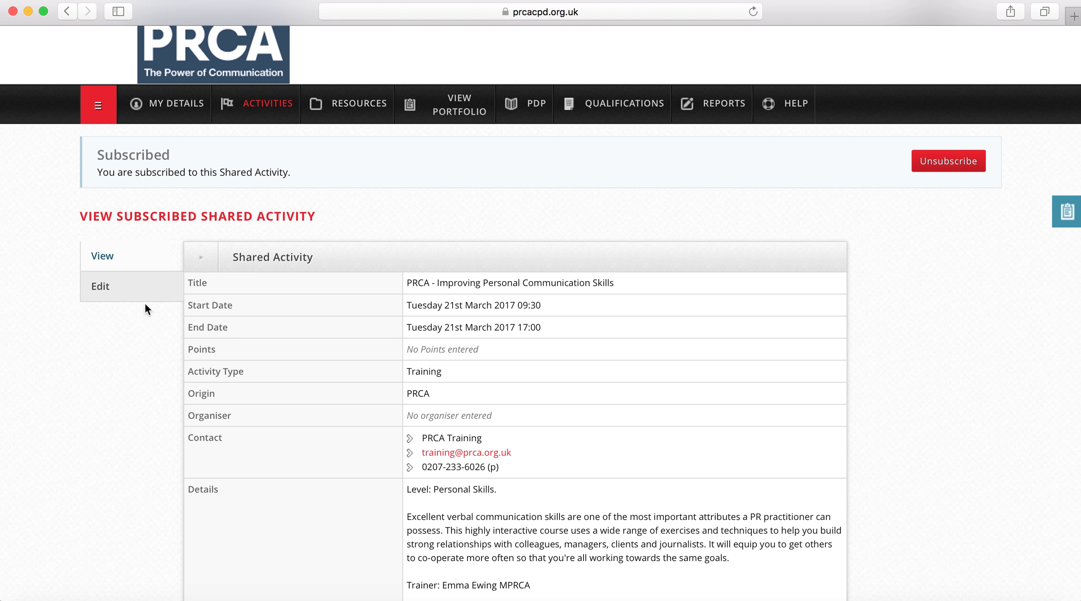
# Step: Switch to the Edit tab and scroll down to the empty Additional Review fields
pyautogui.click(126, 287)
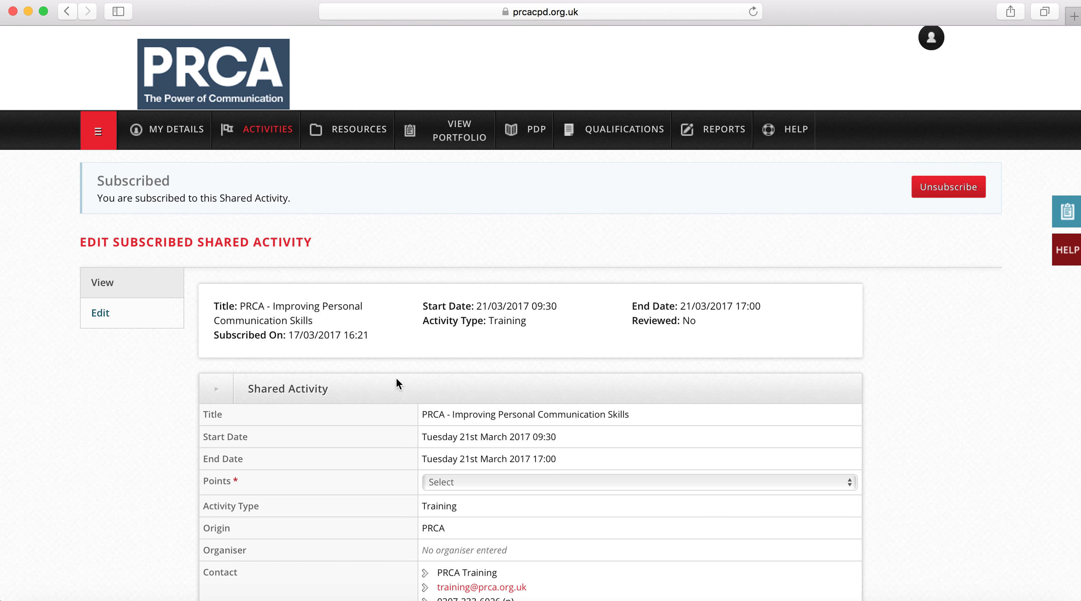
pyautogui.scroll(-10, 397, 379)
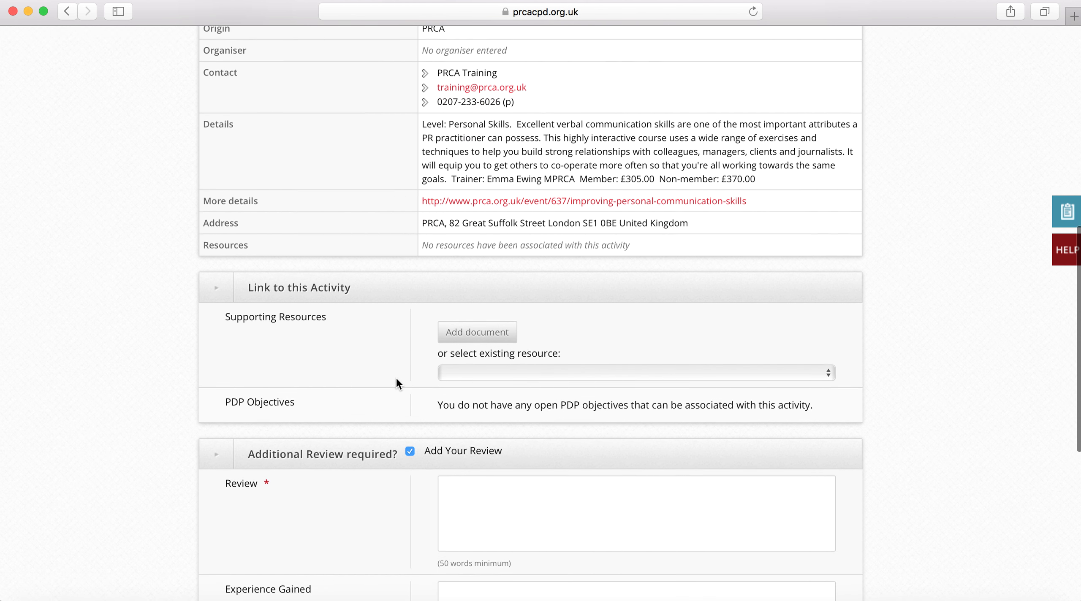
pyautogui.scroll(-3, 396, 380)
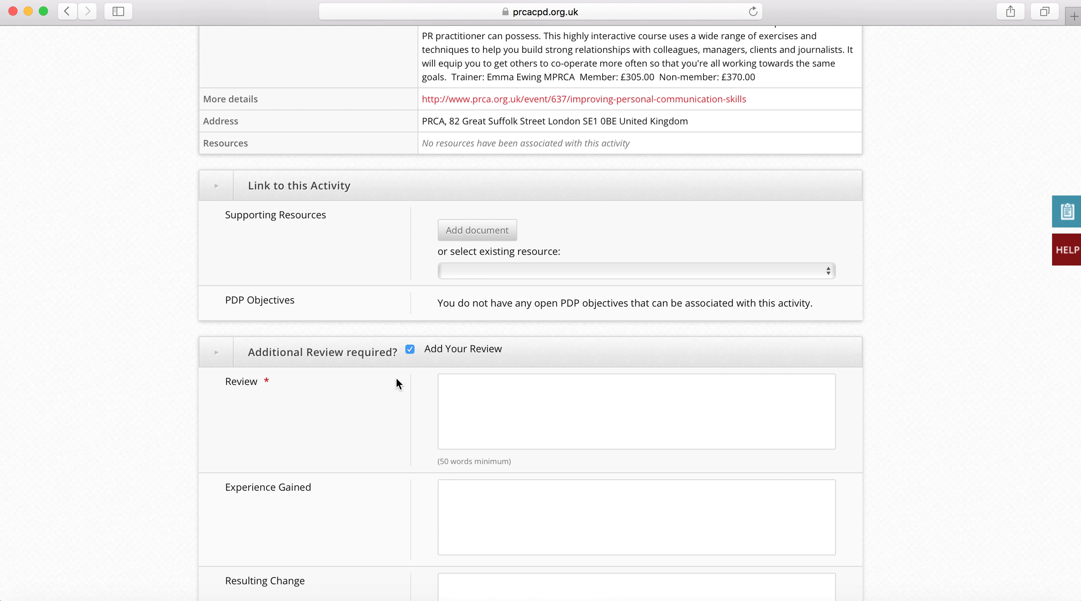